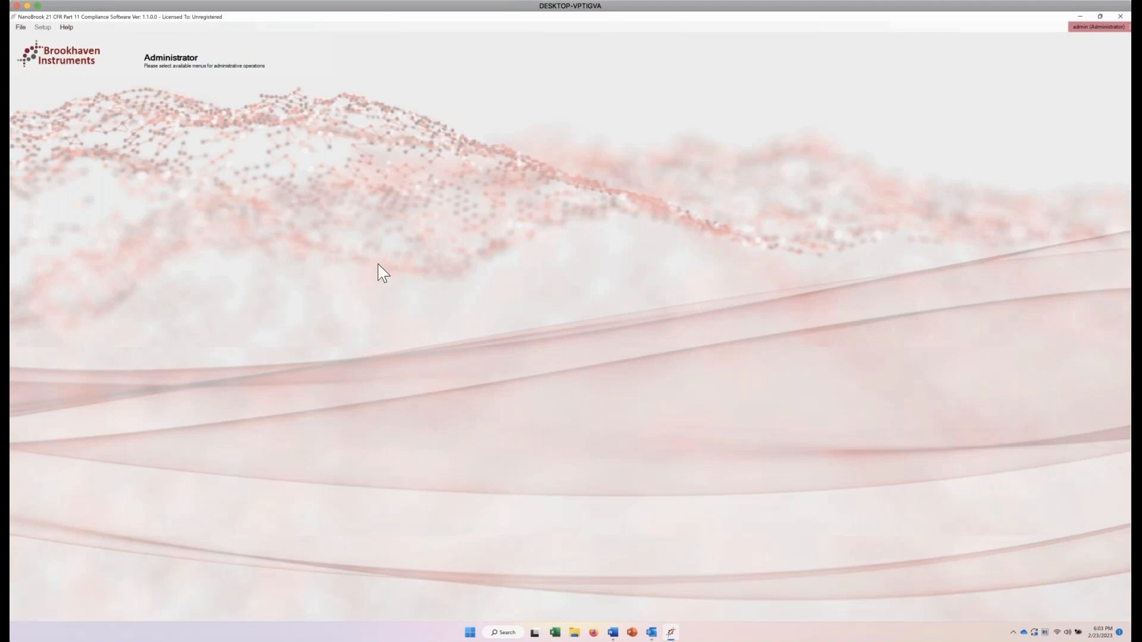
Step: Open the operator accounts console from the administration functions
left_click(21, 26)
mouse_move(79, 60)
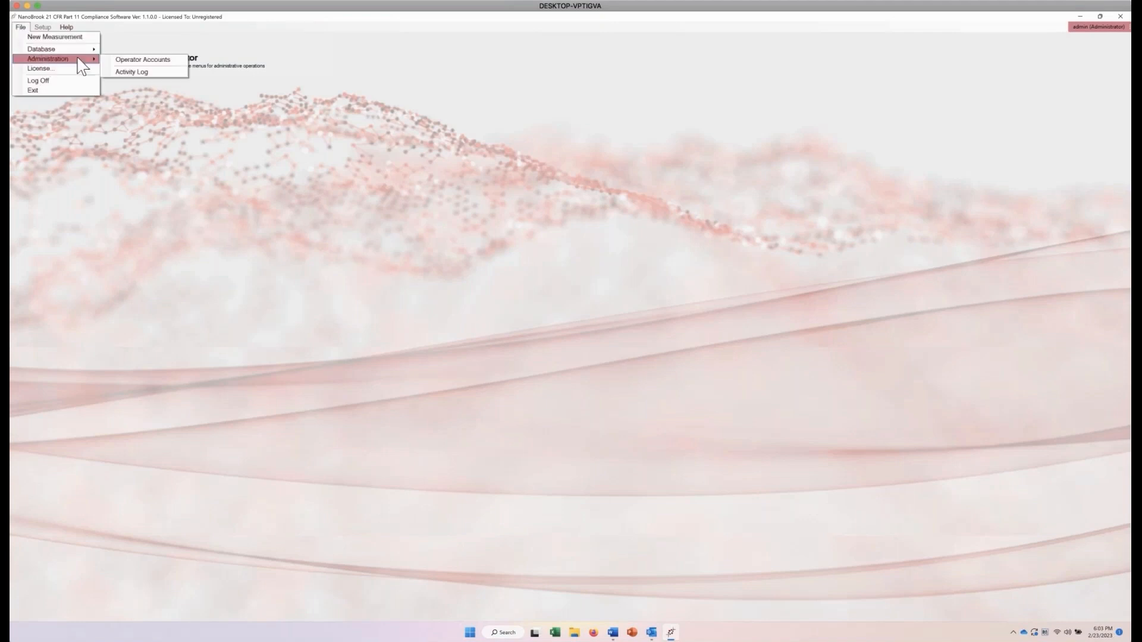
left_click(136, 62)
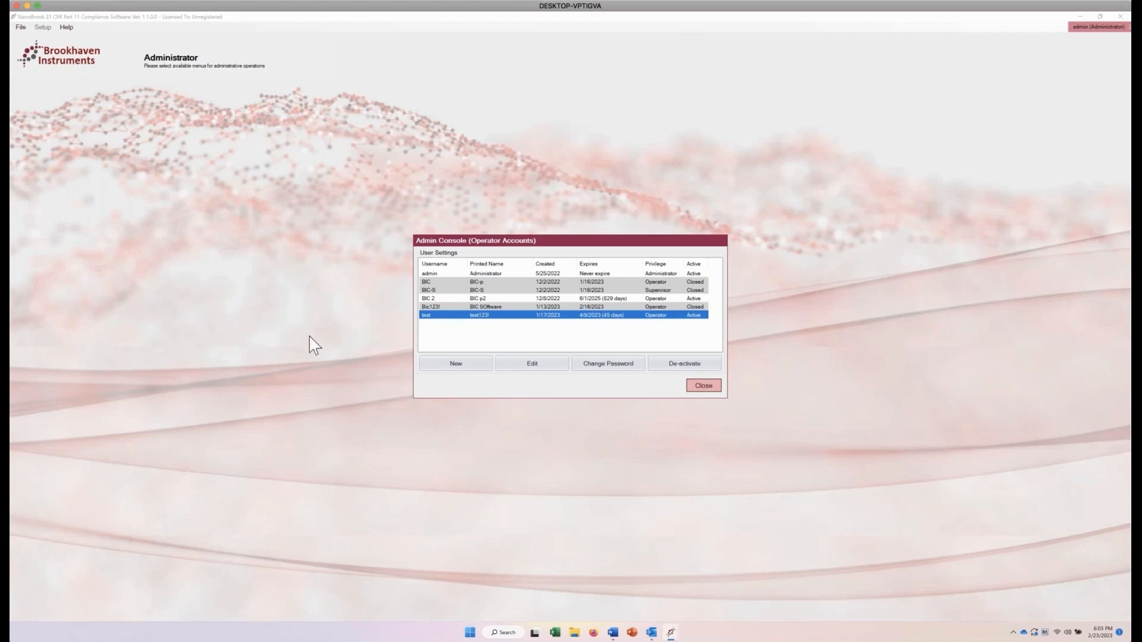
Step: Examine the privilege choices and credential expiry option for creating a new operator account, then cancel without saving
left_click(443, 361)
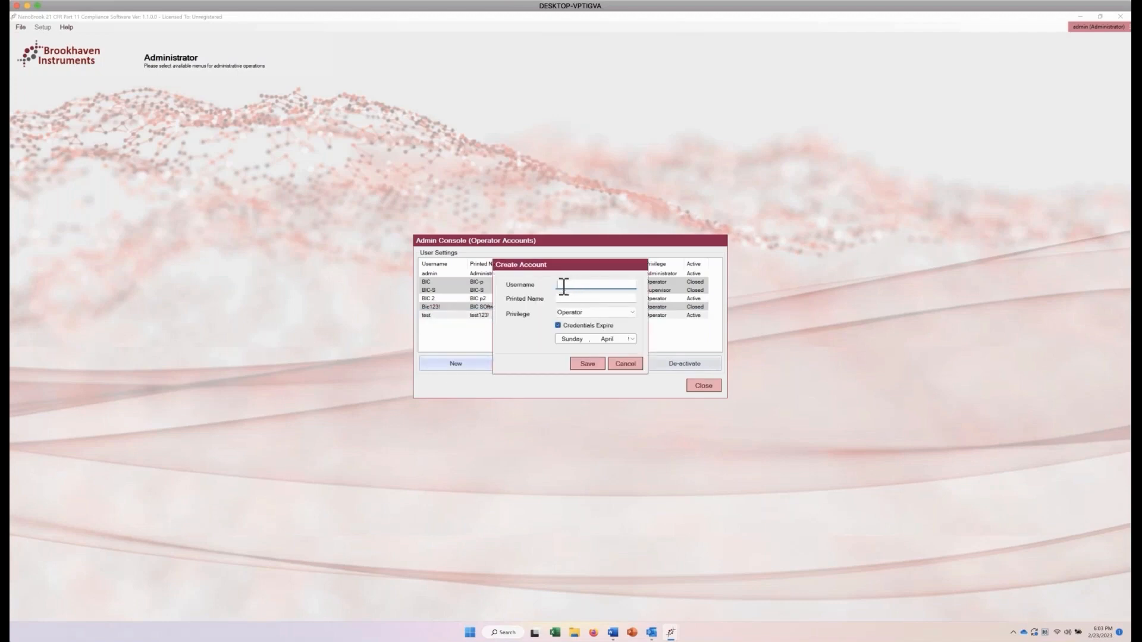
left_click(584, 316)
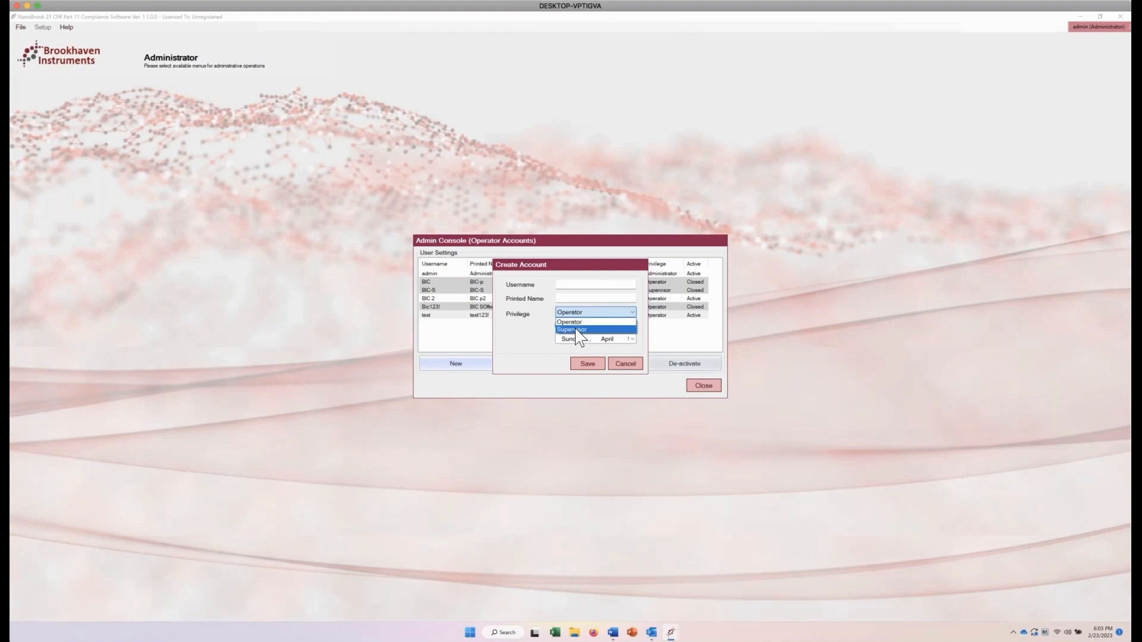
left_click(521, 334)
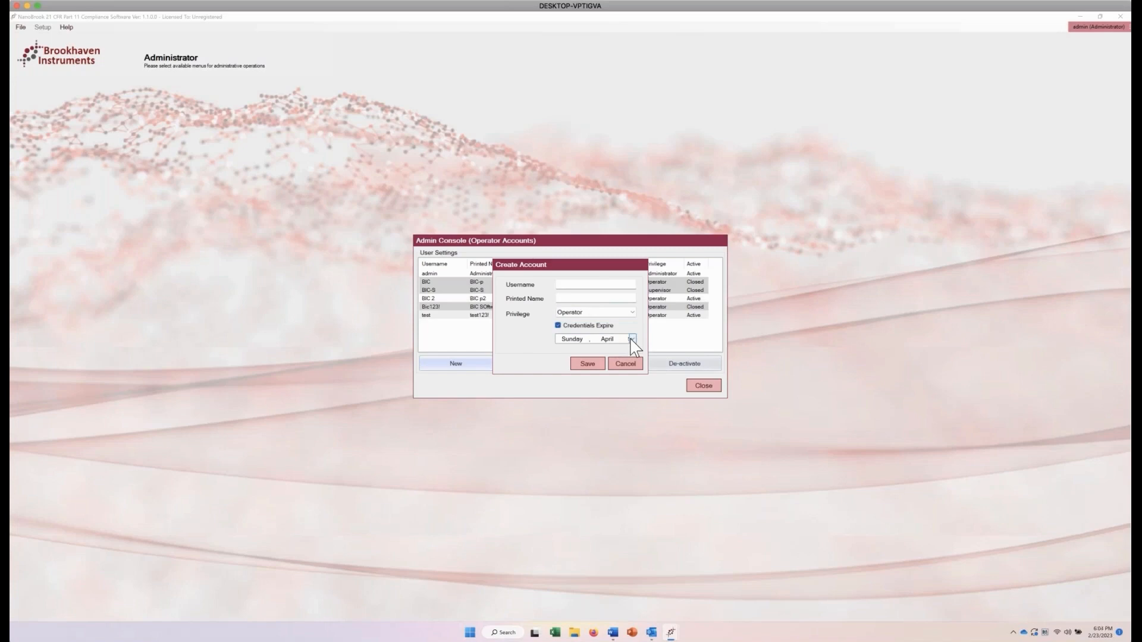
left_click(559, 326)
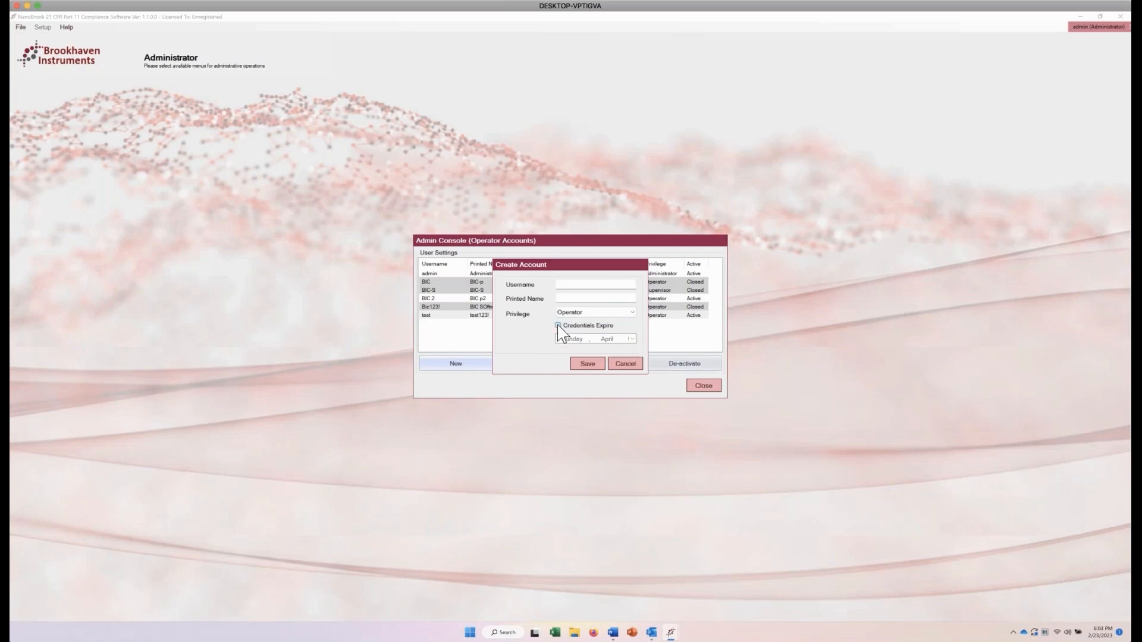
left_click(624, 363)
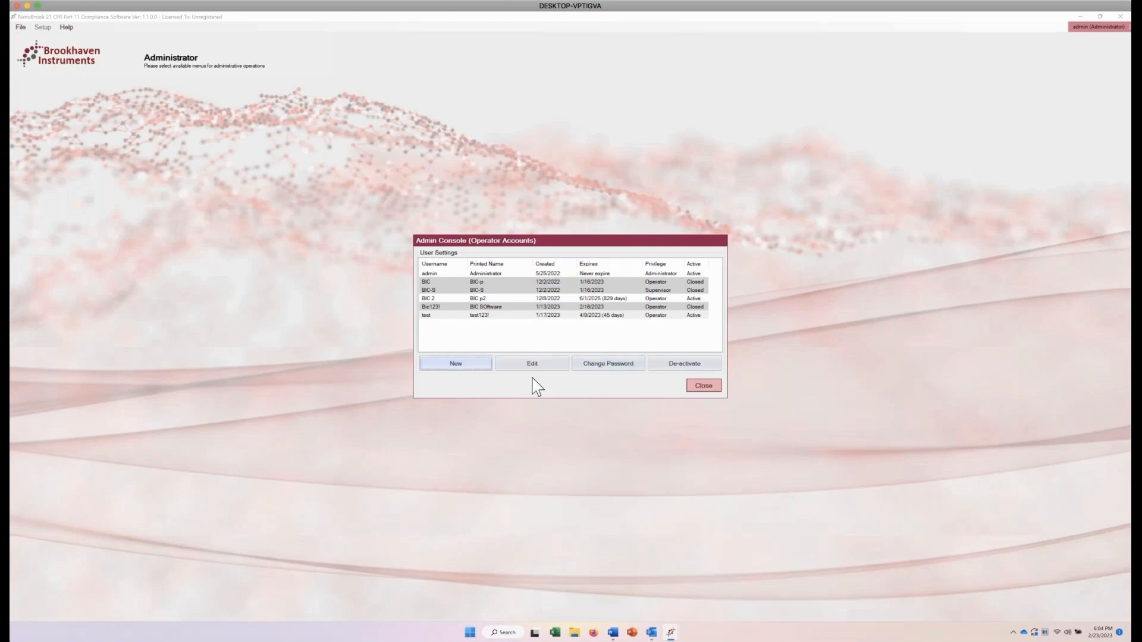
Step: Open the test account for editing, examine its privilege options, and cancel without saving
left_click(572, 315)
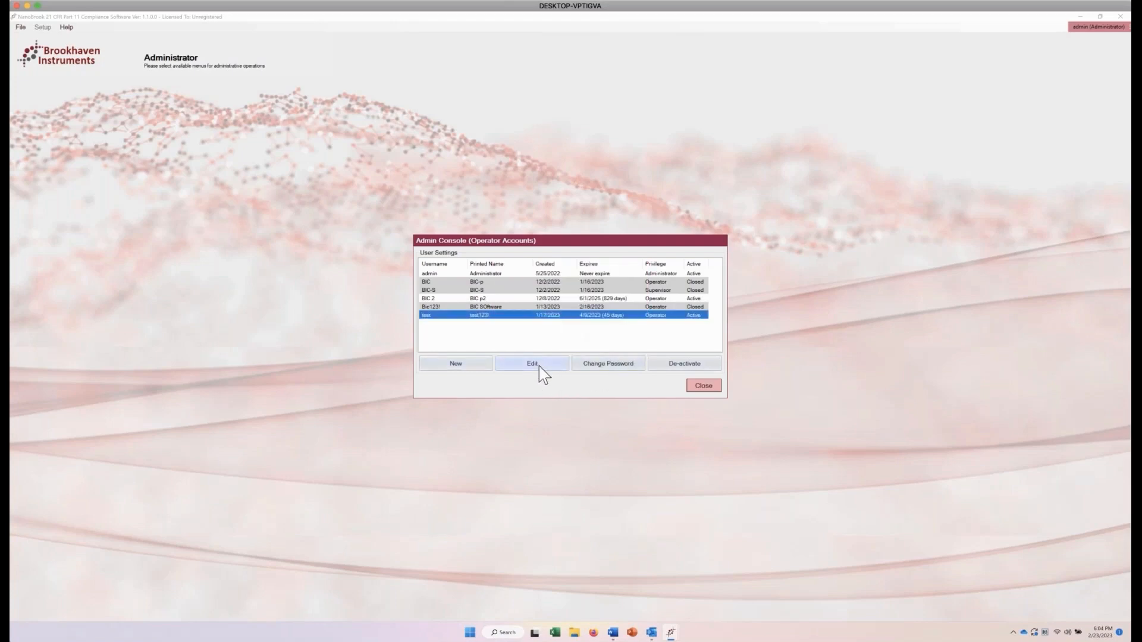
left_click(536, 365)
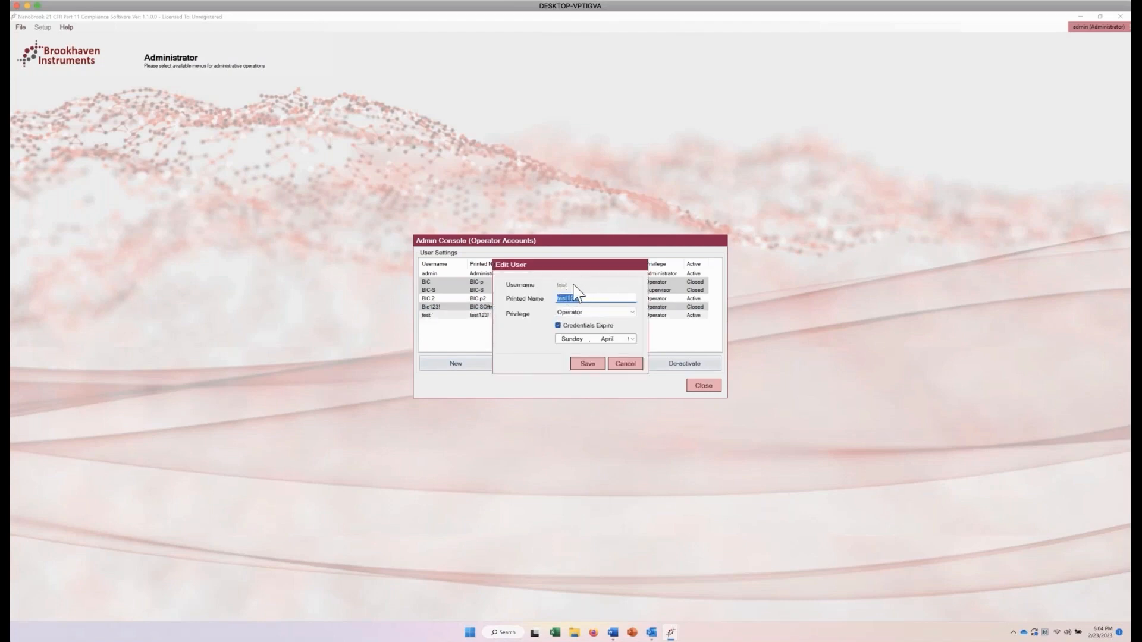
left_click(592, 313)
left_click(593, 322)
left_click(624, 365)
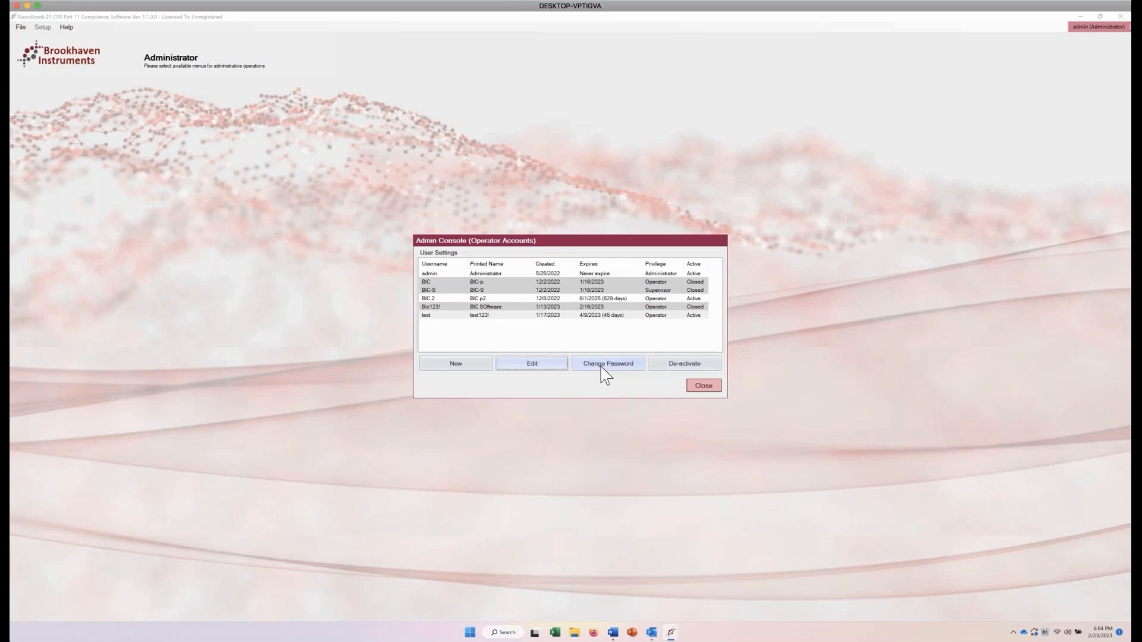
Step: Deactivate the test operator account, try to reactivate it, and close the operator accounts console
left_click(648, 315)
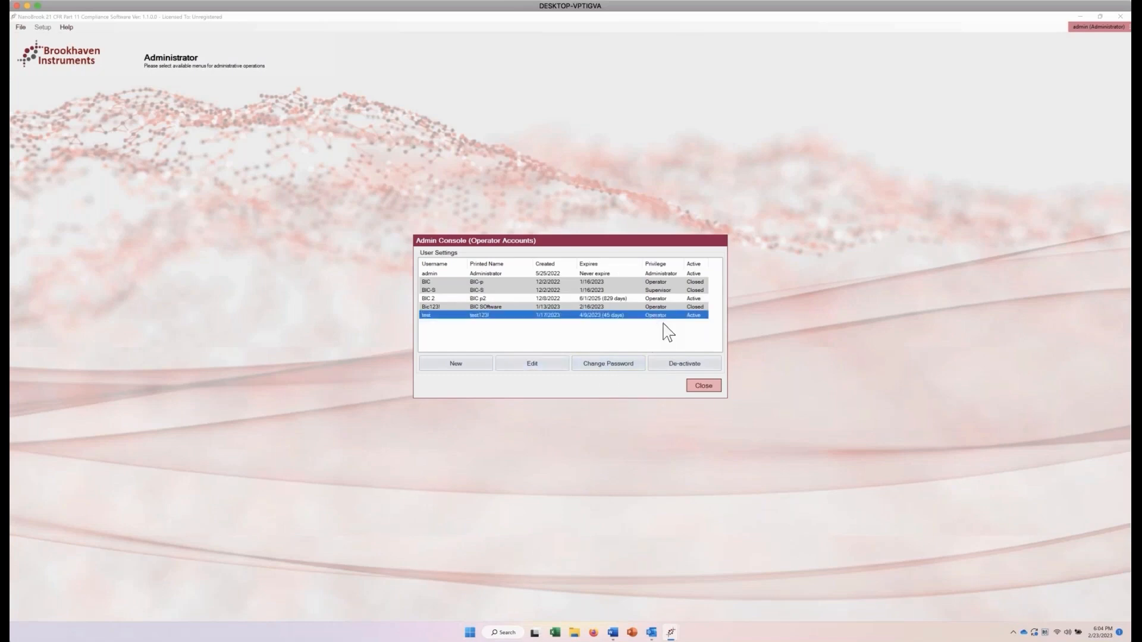
left_click(680, 366)
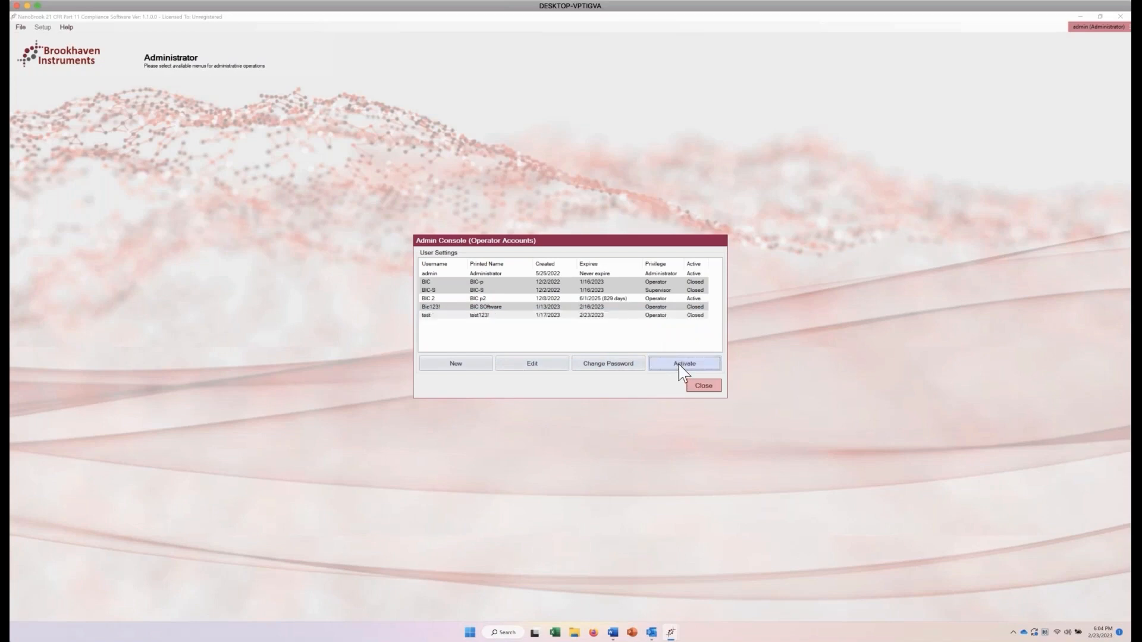
left_click(685, 316)
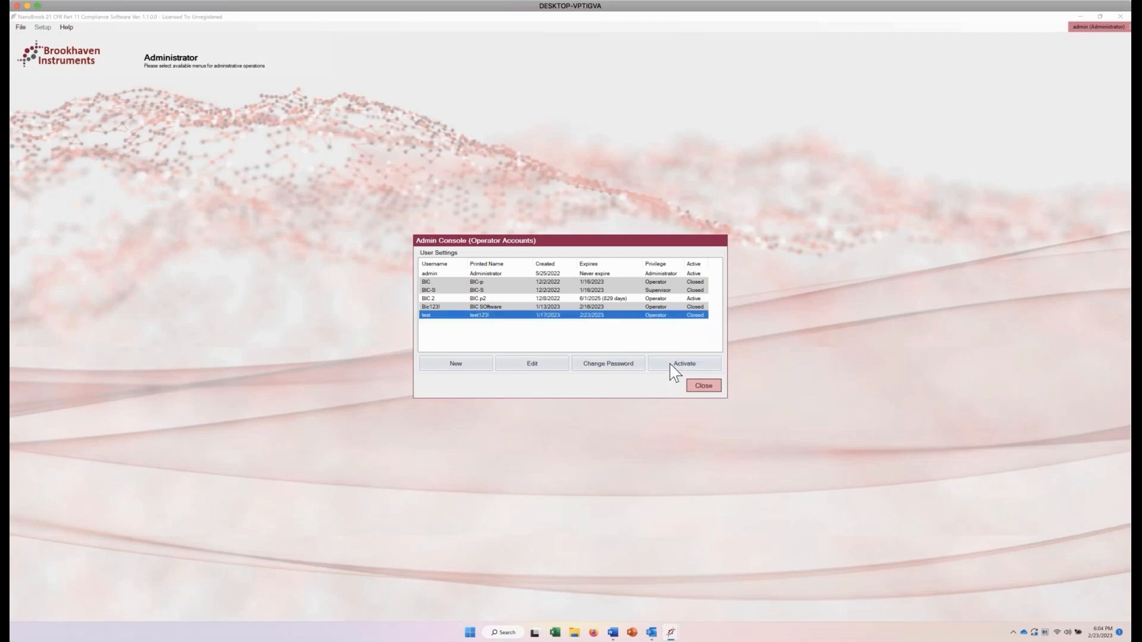
left_click(671, 365)
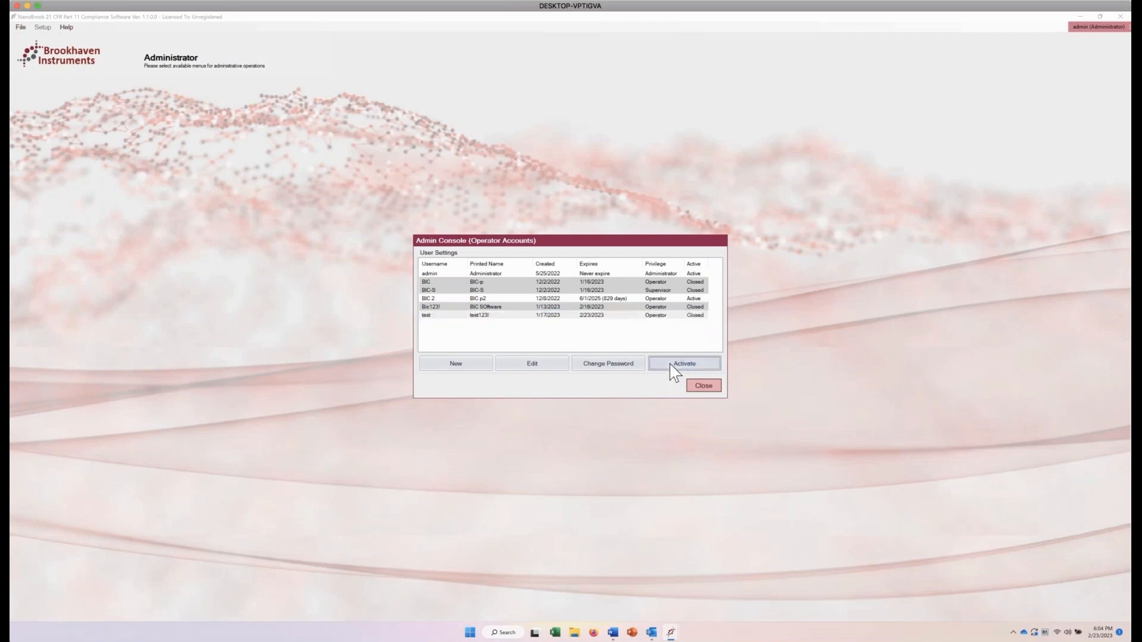
left_click(703, 388)
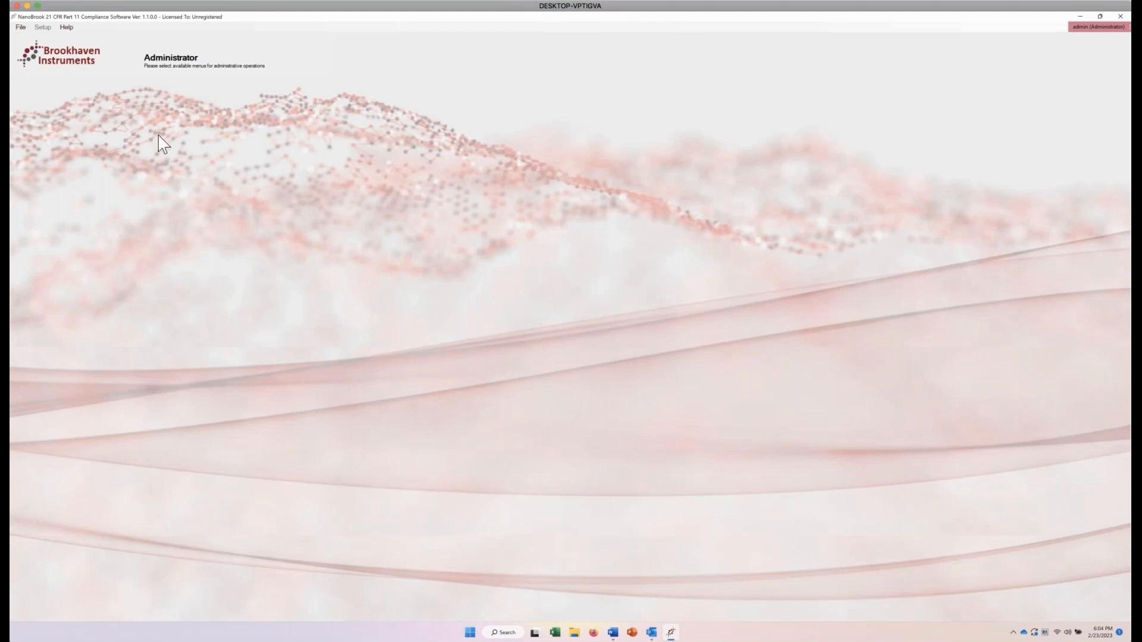
Step: View the operator activity log filtered to the admin (Administrator) operator, then close the log
left_click(20, 28)
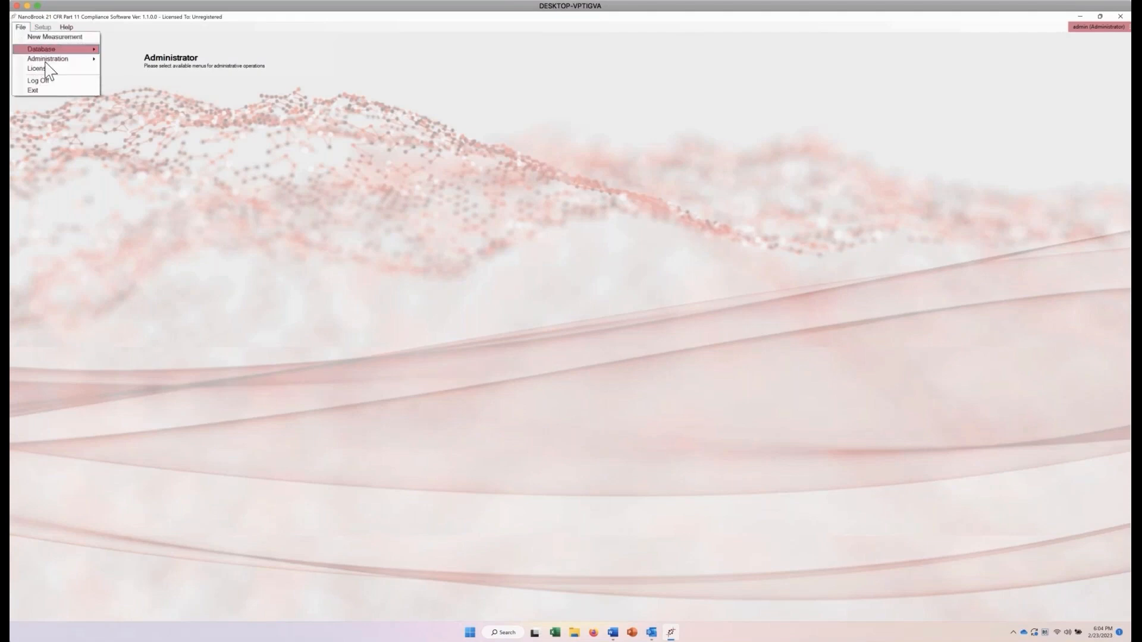
mouse_move(53, 59)
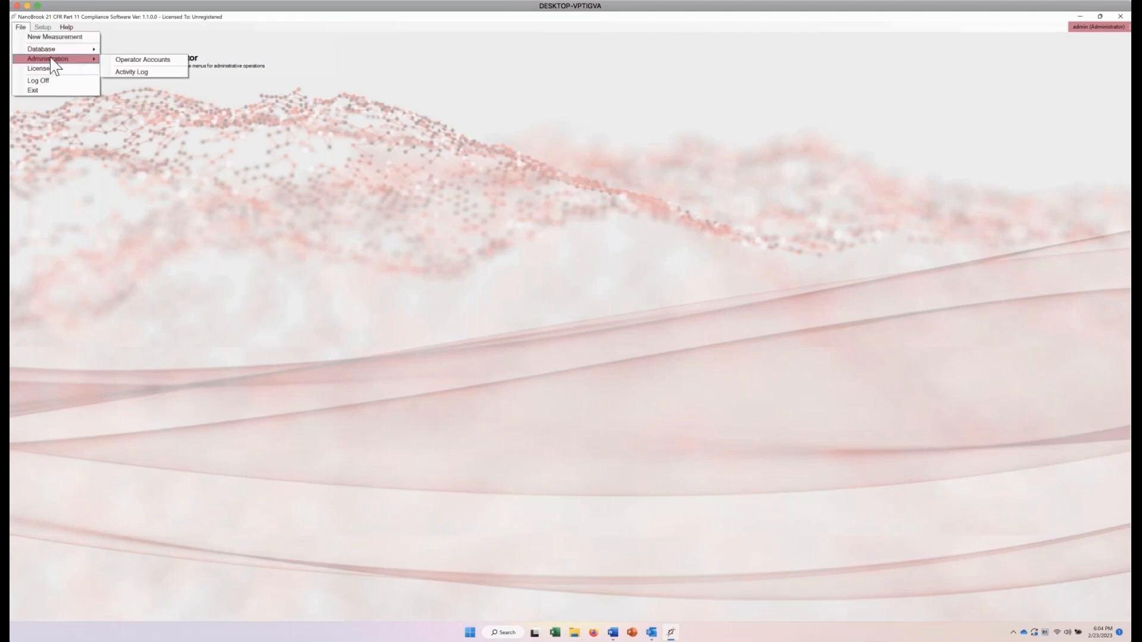
left_click(125, 73)
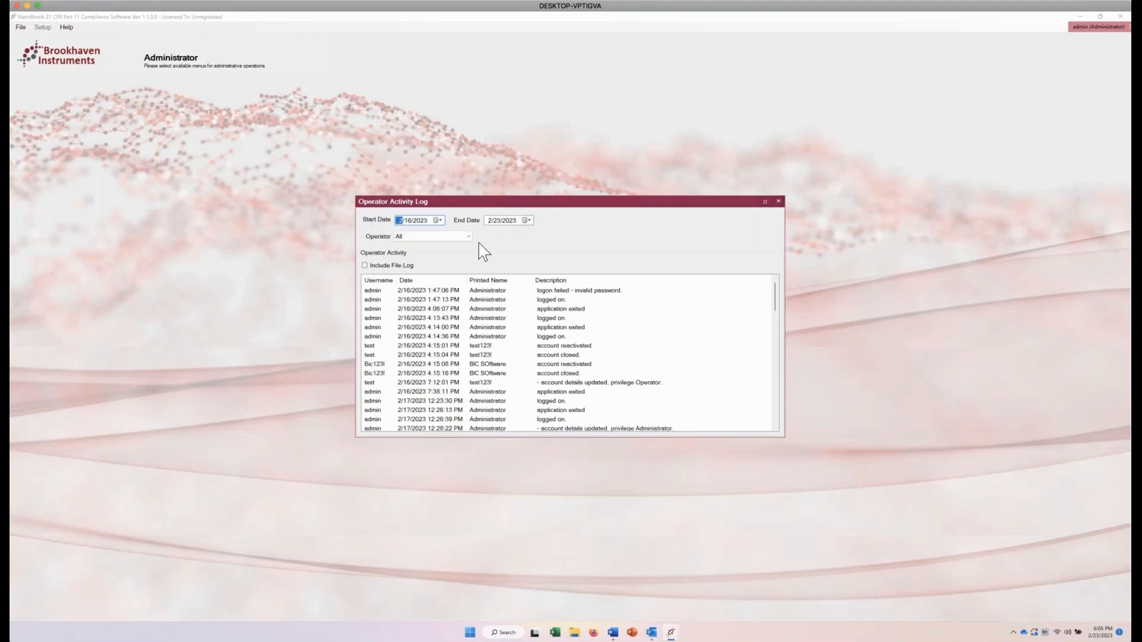
left_click(447, 237)
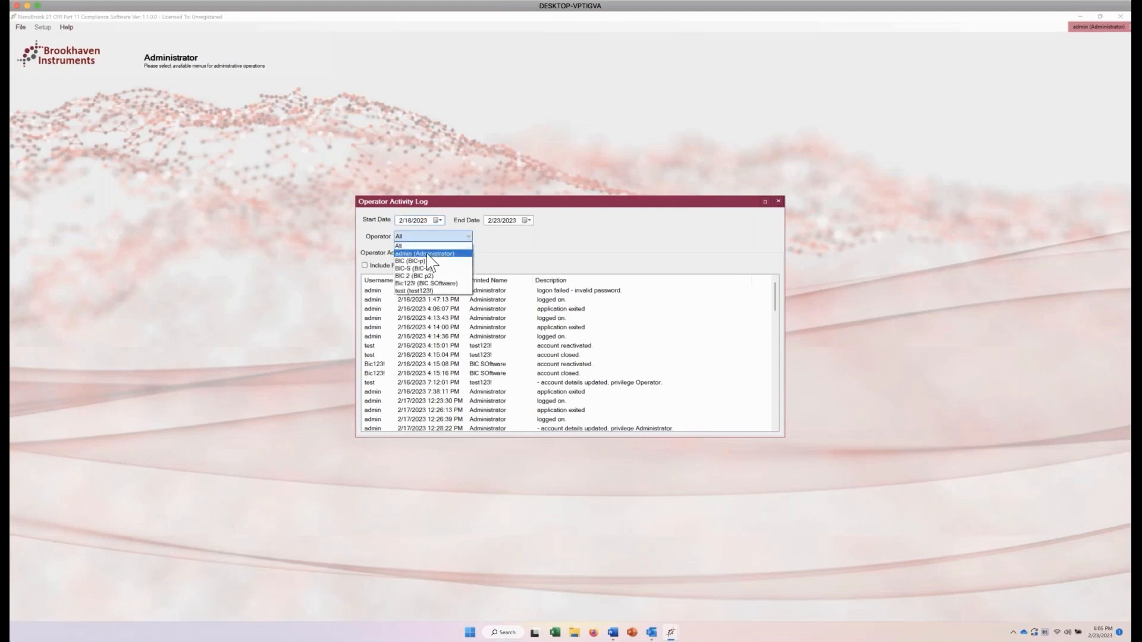
left_click(431, 255)
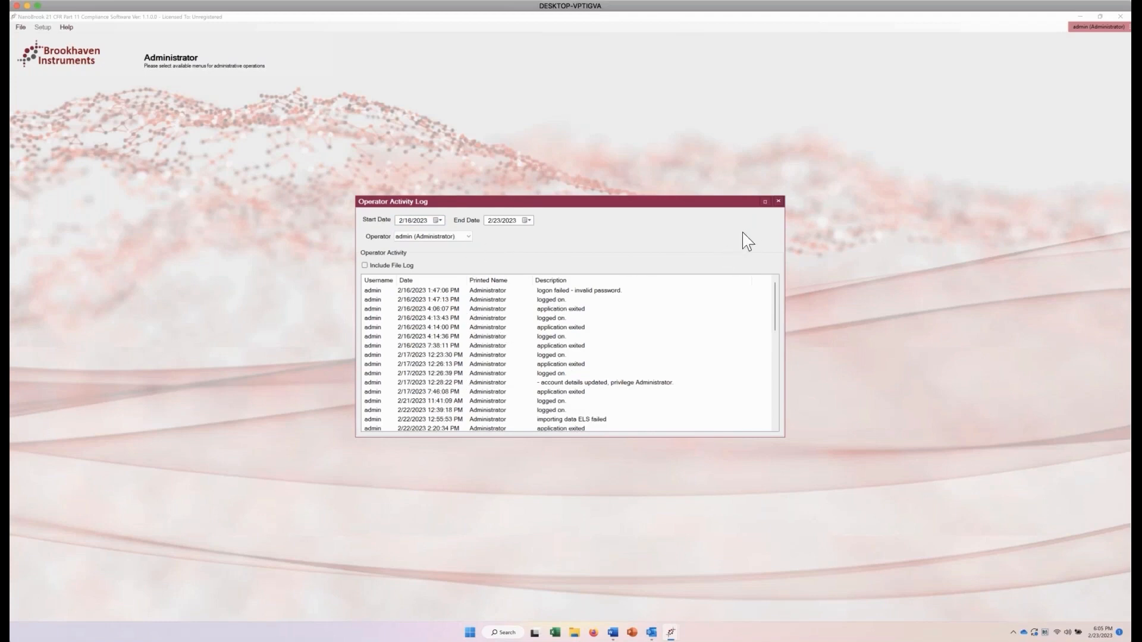
left_click(778, 202)
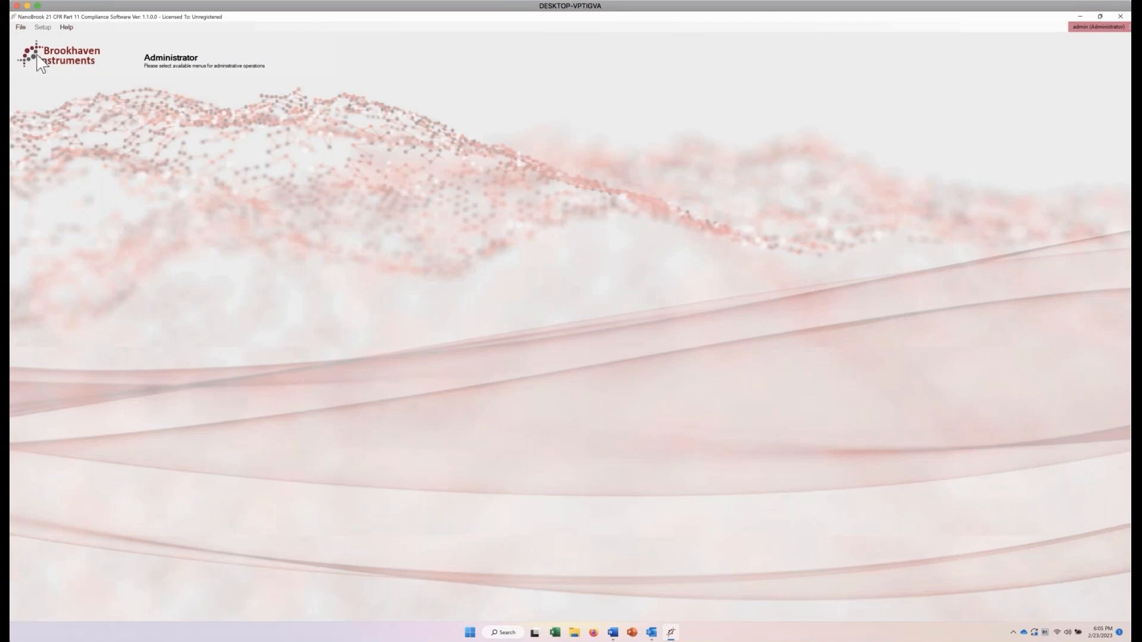
Step: Start a new measurement session with the DLS Particle Sizing Measurement method
left_click(20, 27)
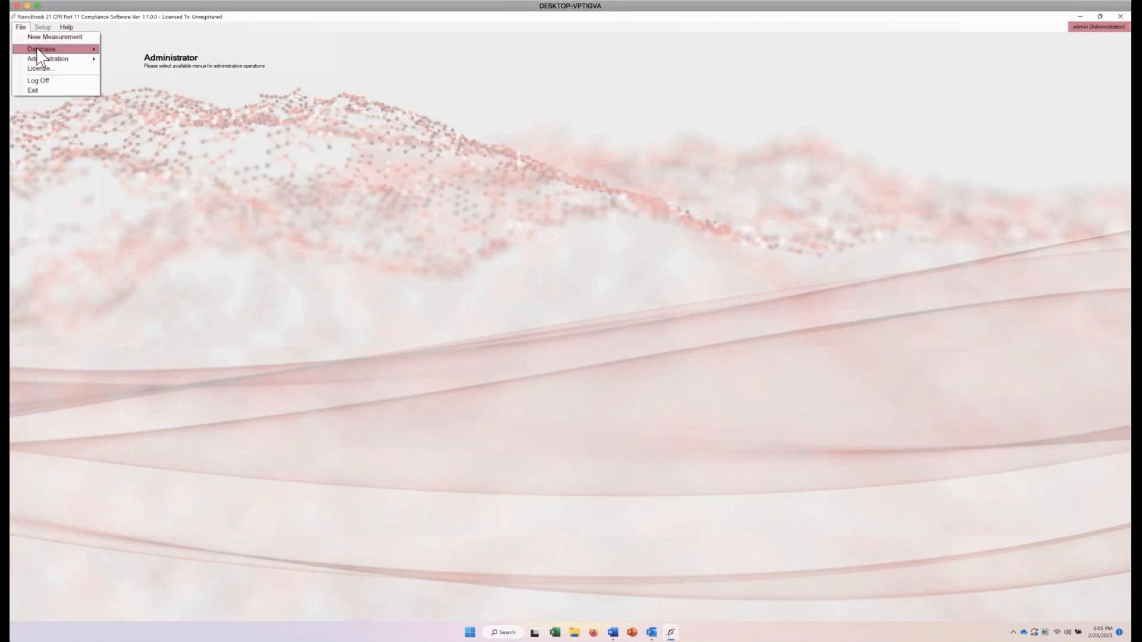
left_click(39, 37)
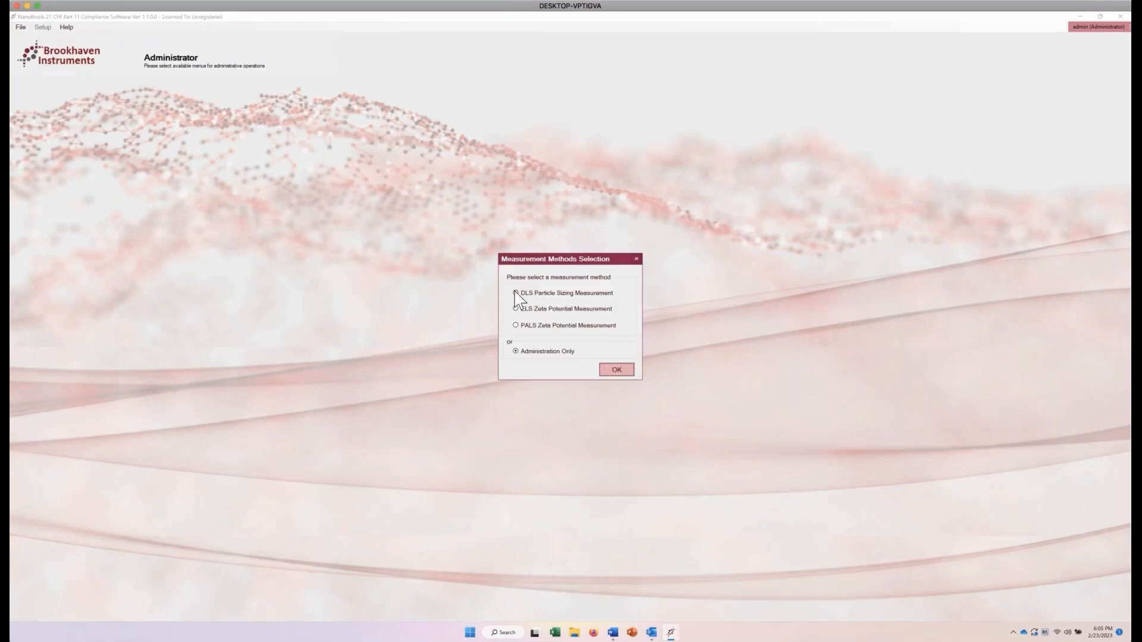
left_click(624, 374)
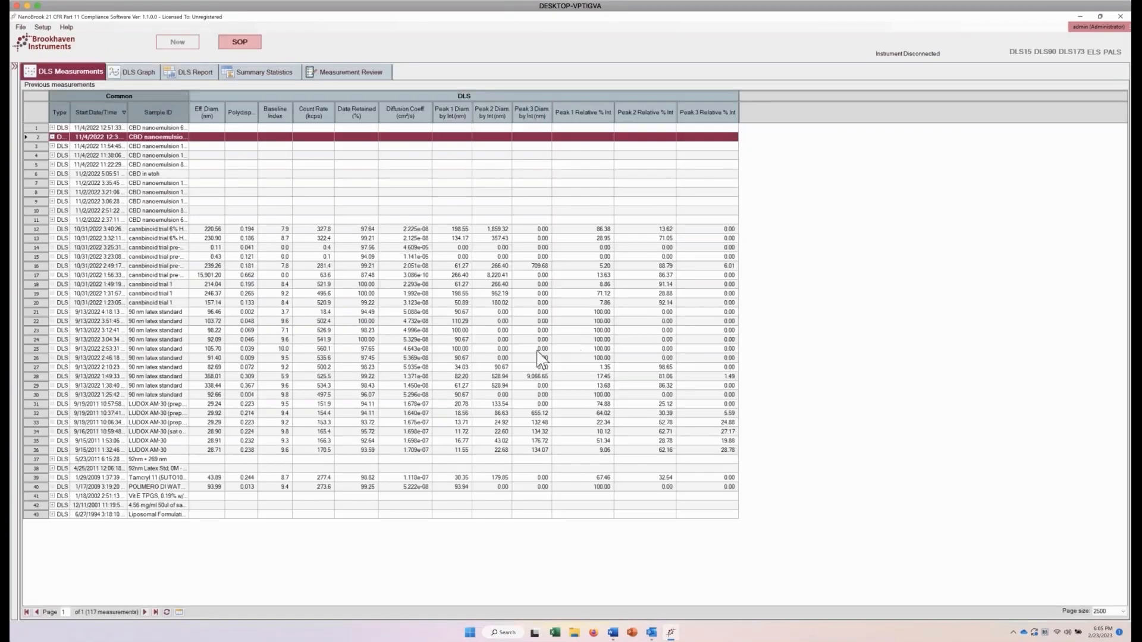
Step: Open the measurement review for the third listed DLS measurement and electronically sign its first record, leaving the review notes blank
left_click(93, 147)
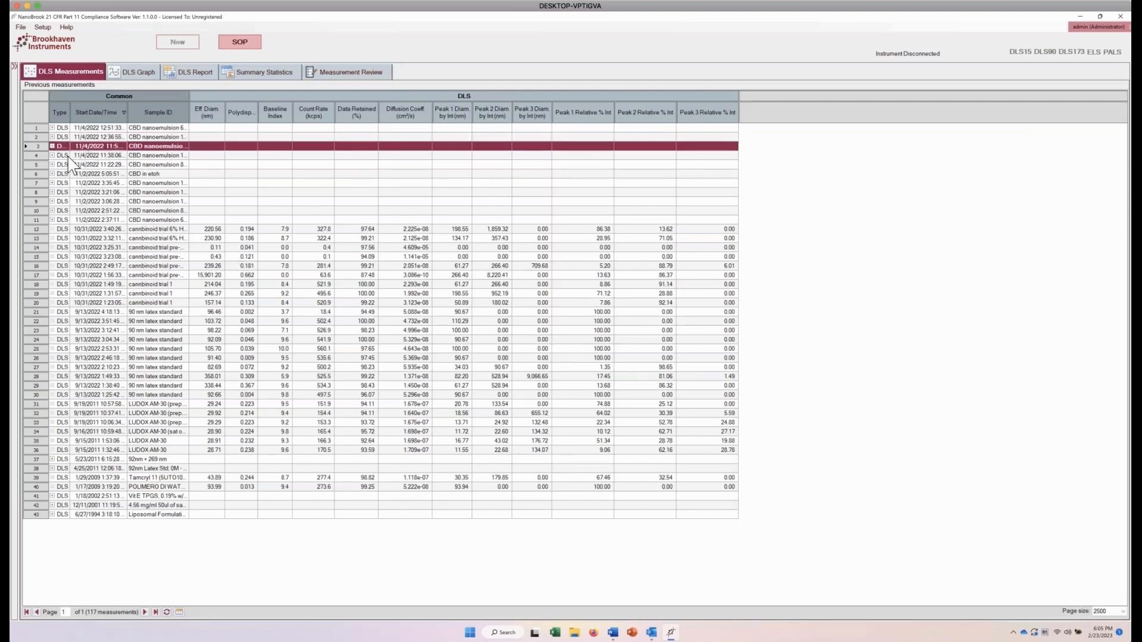
left_click(355, 74)
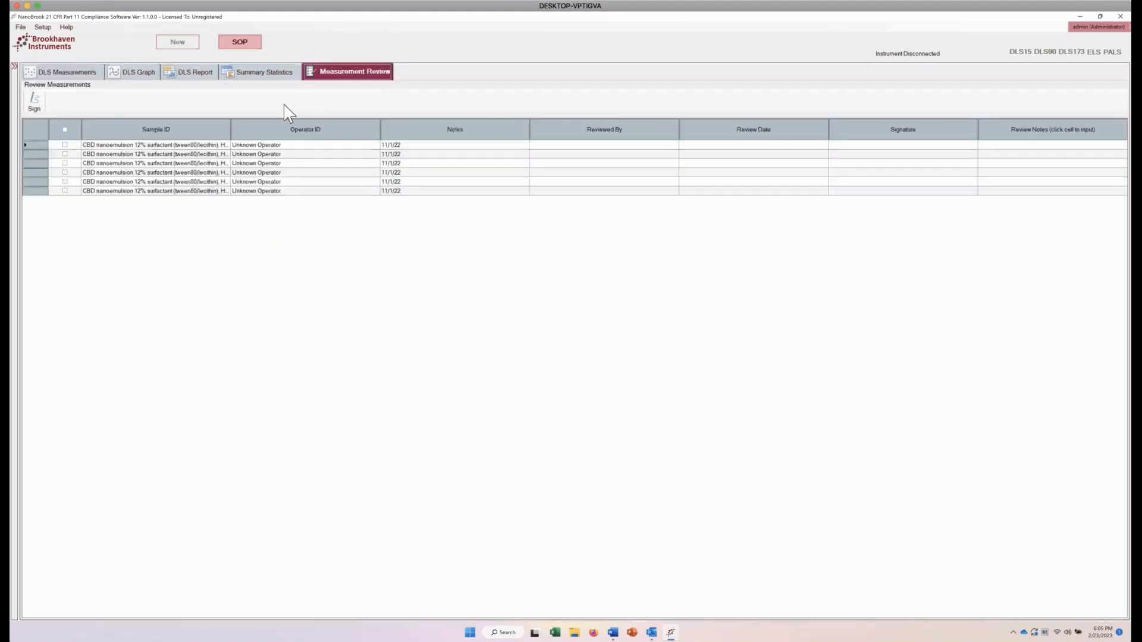
left_click(66, 145)
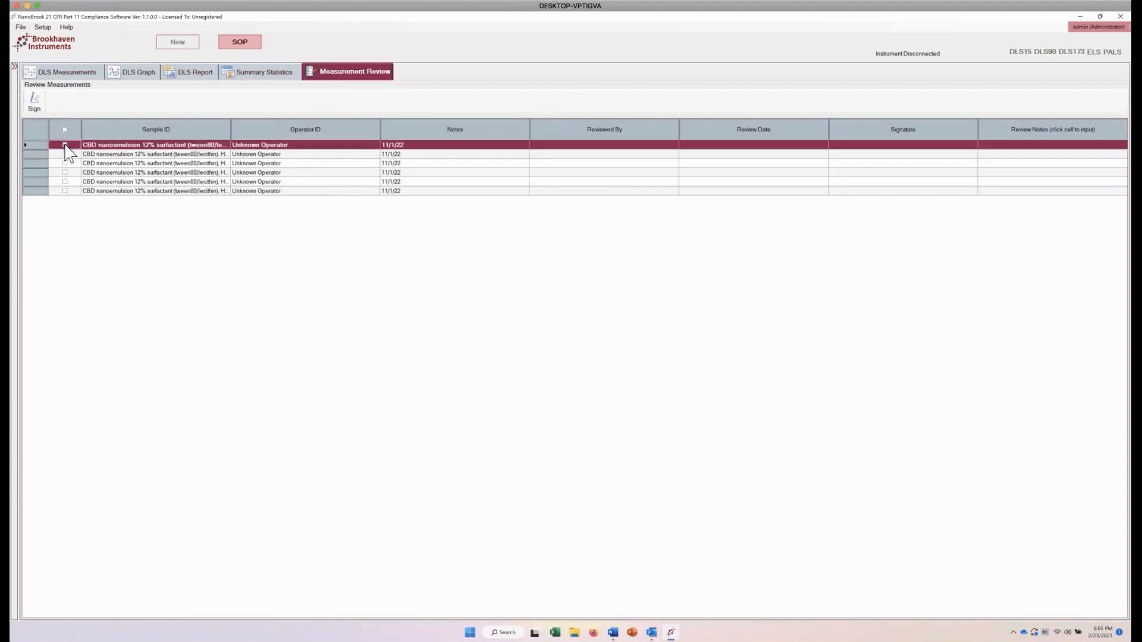
left_click(34, 99)
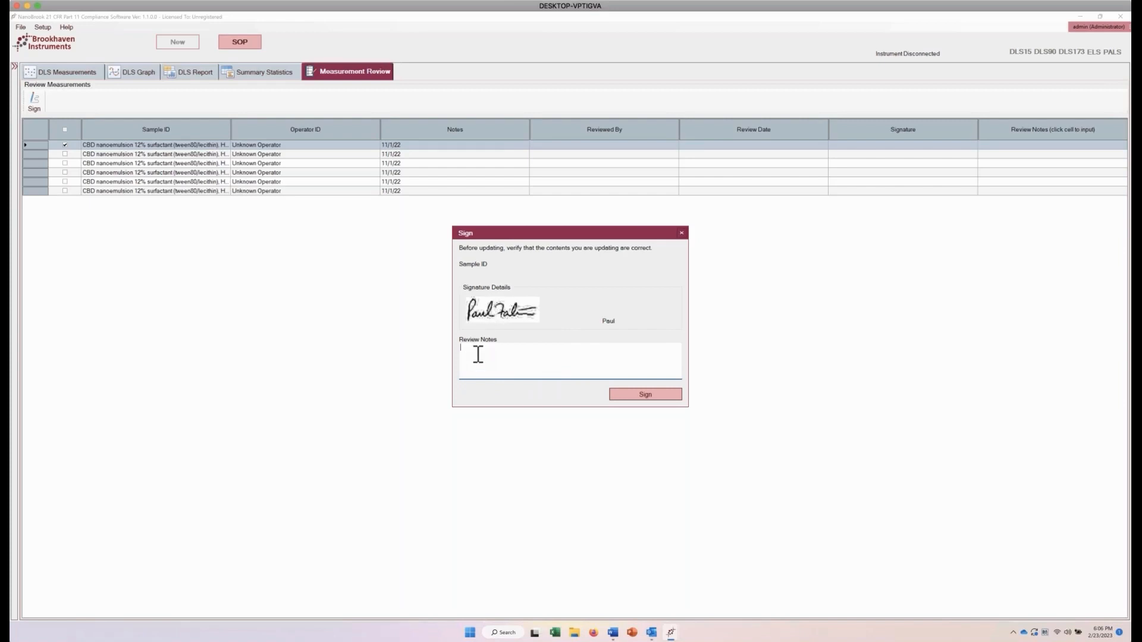
left_click(642, 397)
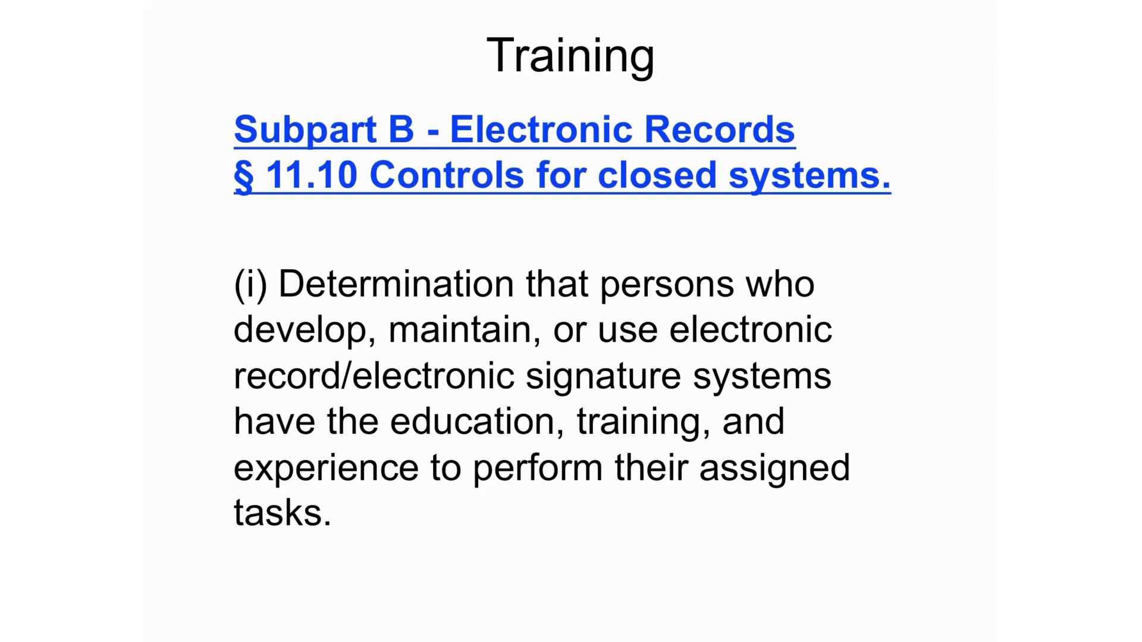
key("Right")
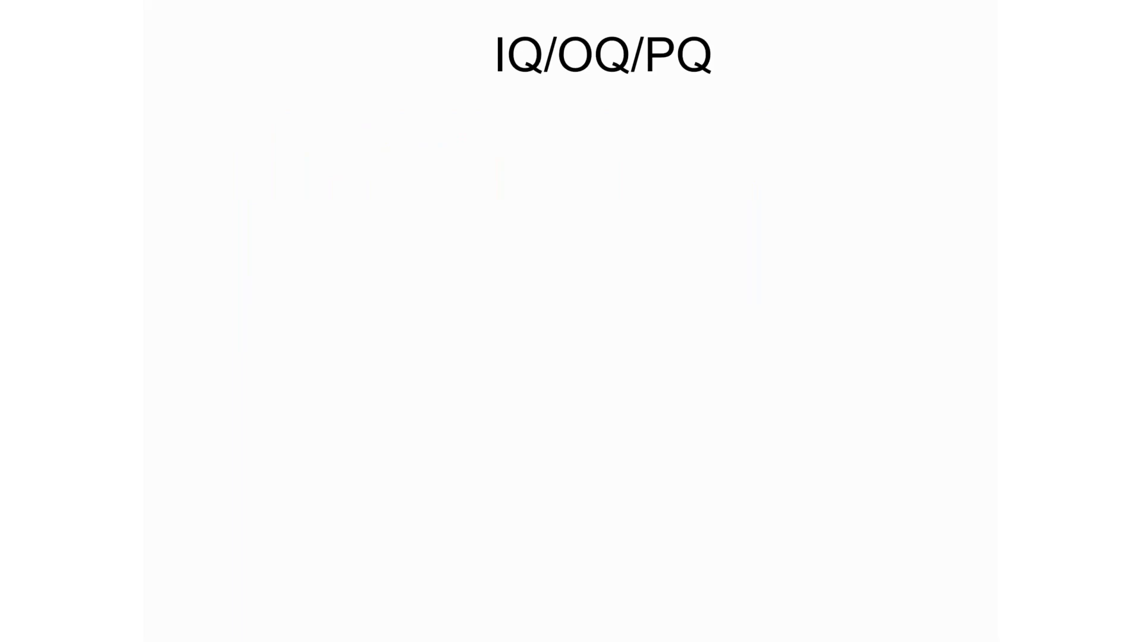
key("Right")
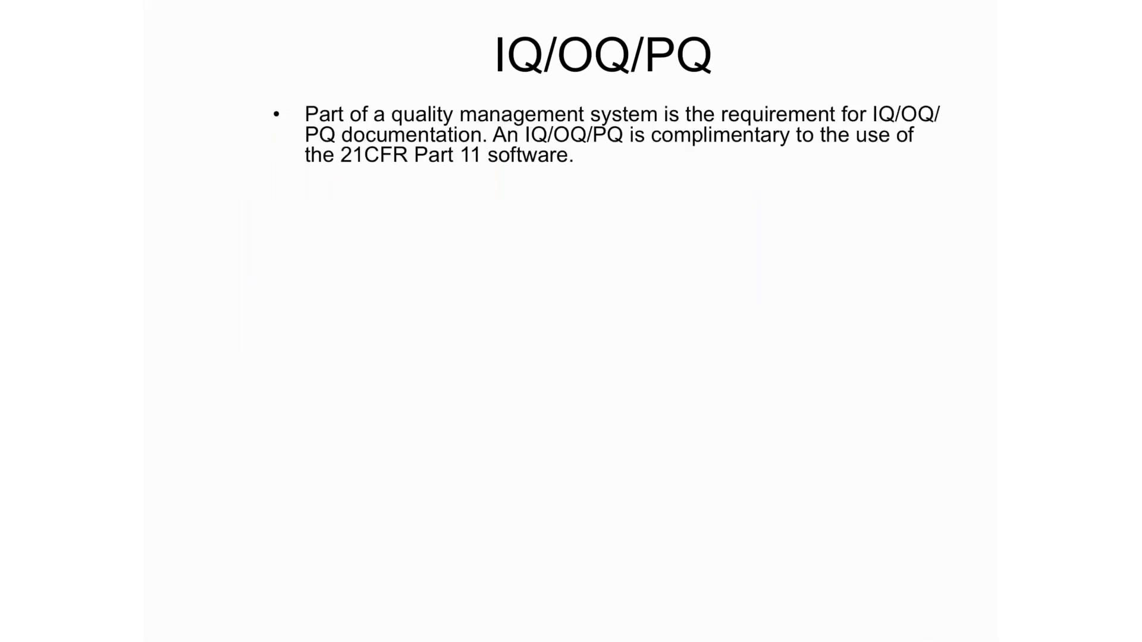